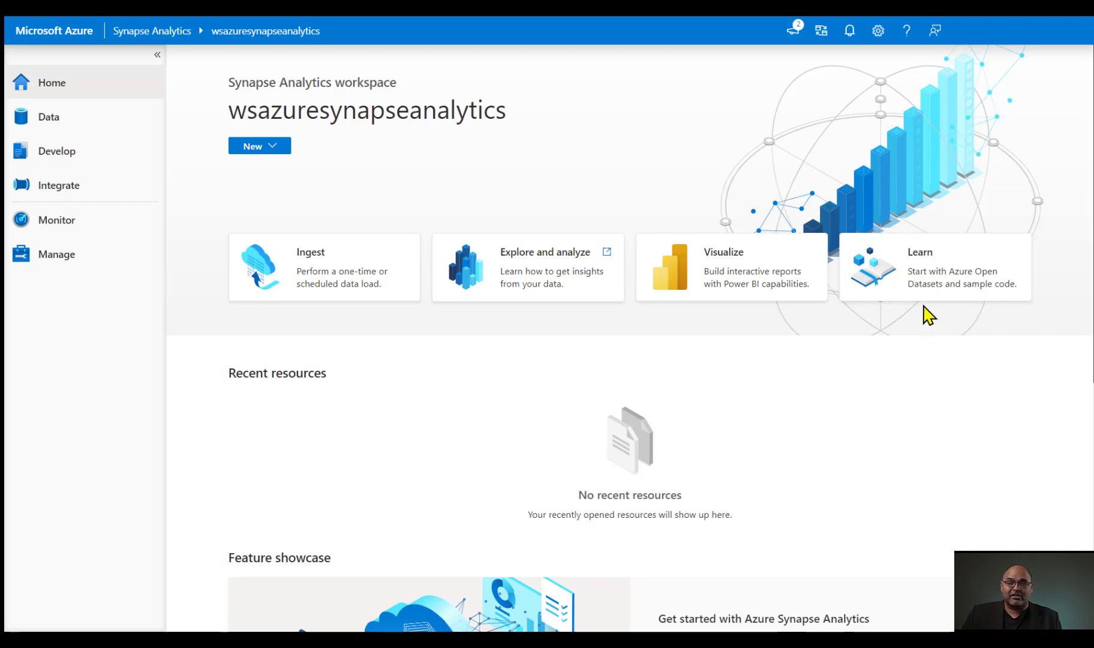
Create the Query data with SQL sample script from the Knowledge center's ready-to-use samples
click(930, 299)
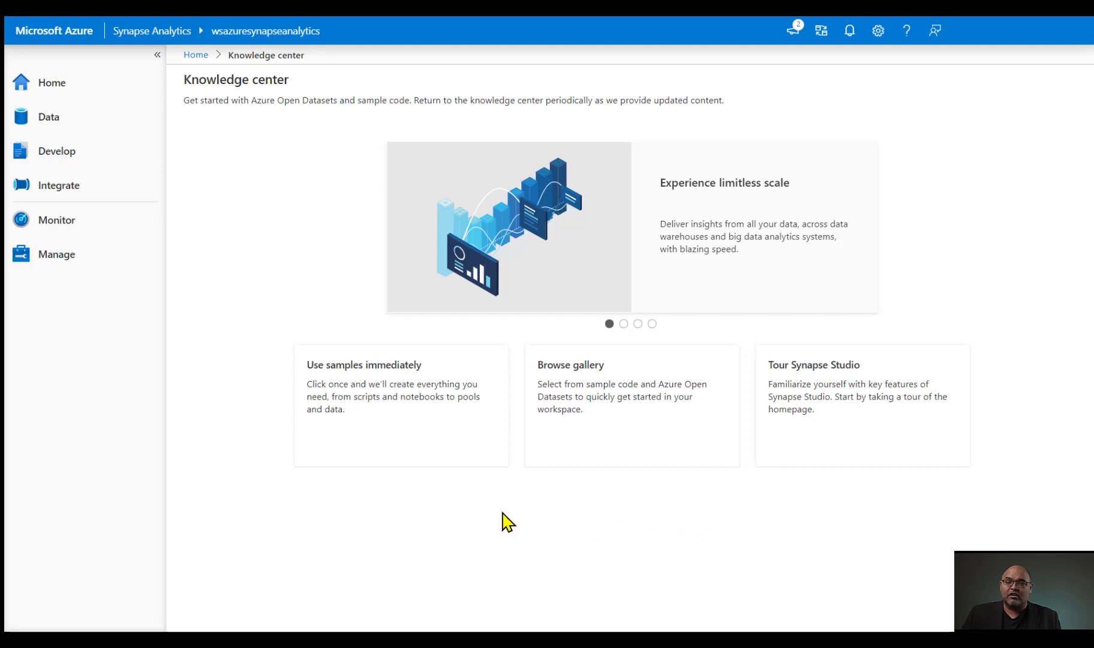
click(428, 426)
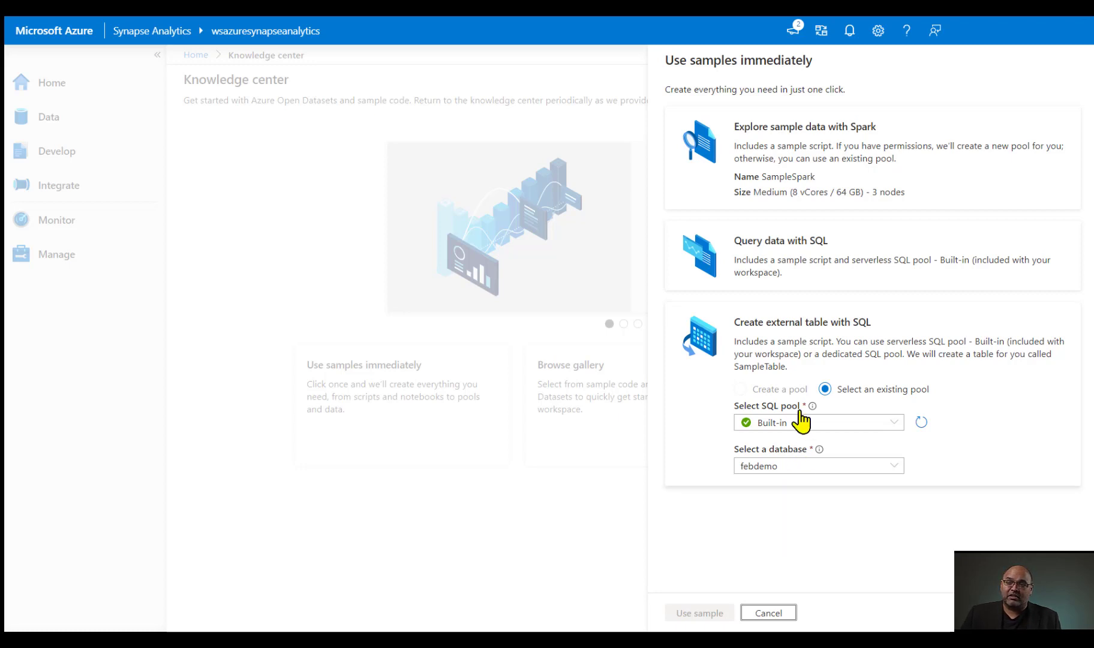
click(813, 272)
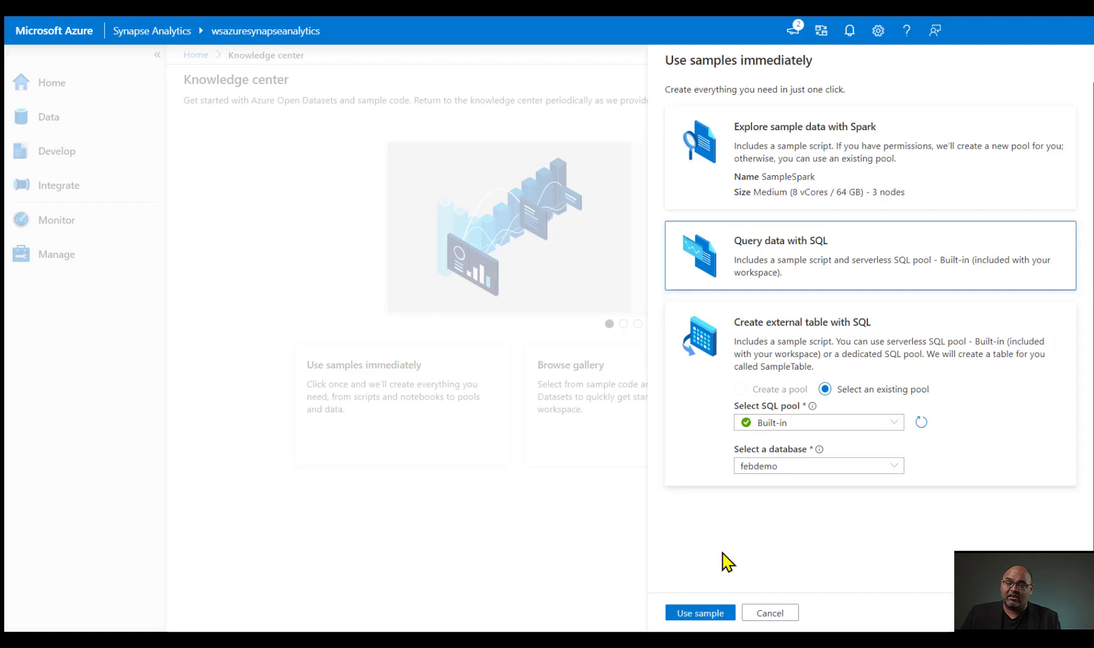
click(686, 611)
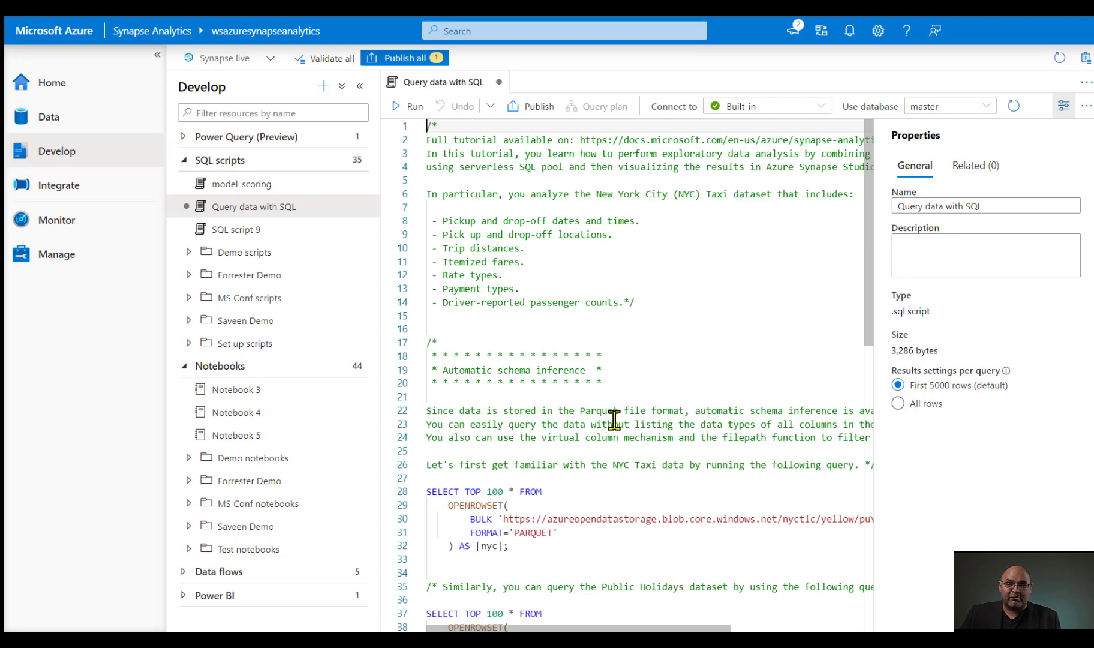
Run only the NYC Taxi SELECT TOP 100 query on lines 28 to 32 of the sample script
scroll(593, 432, down, 3)
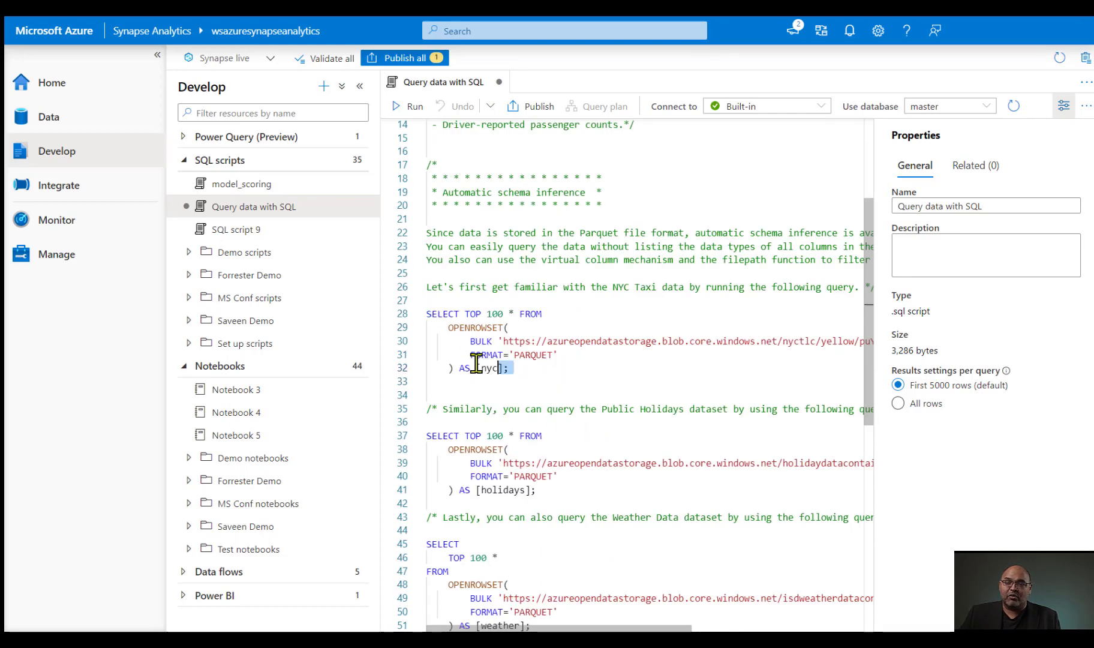
drag(508, 368, 413, 313)
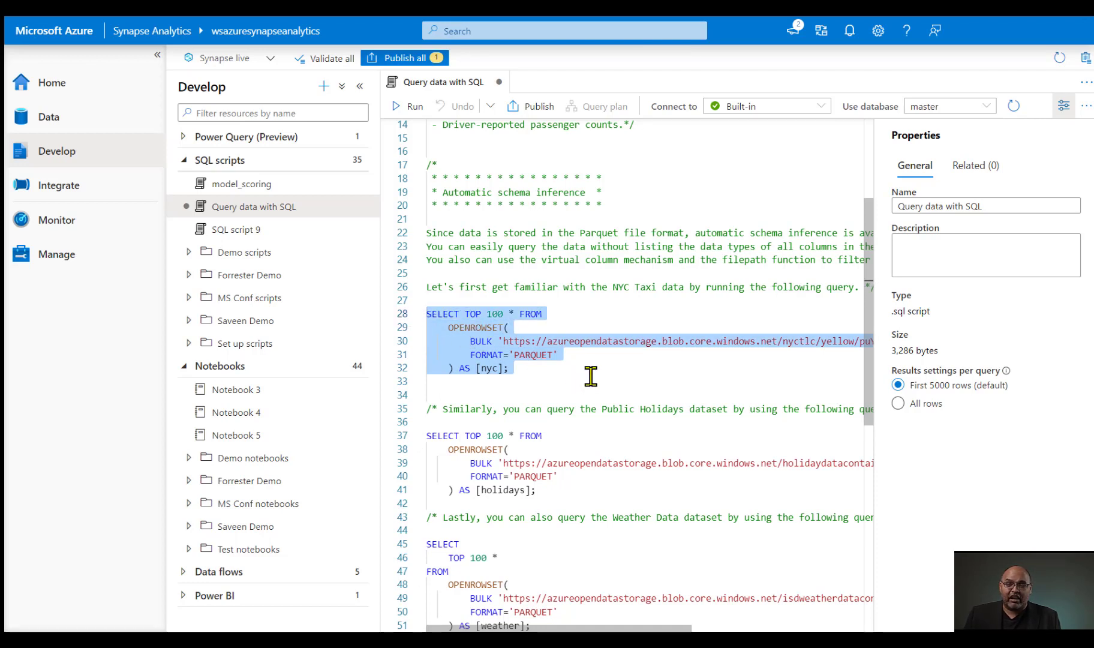
click(414, 114)
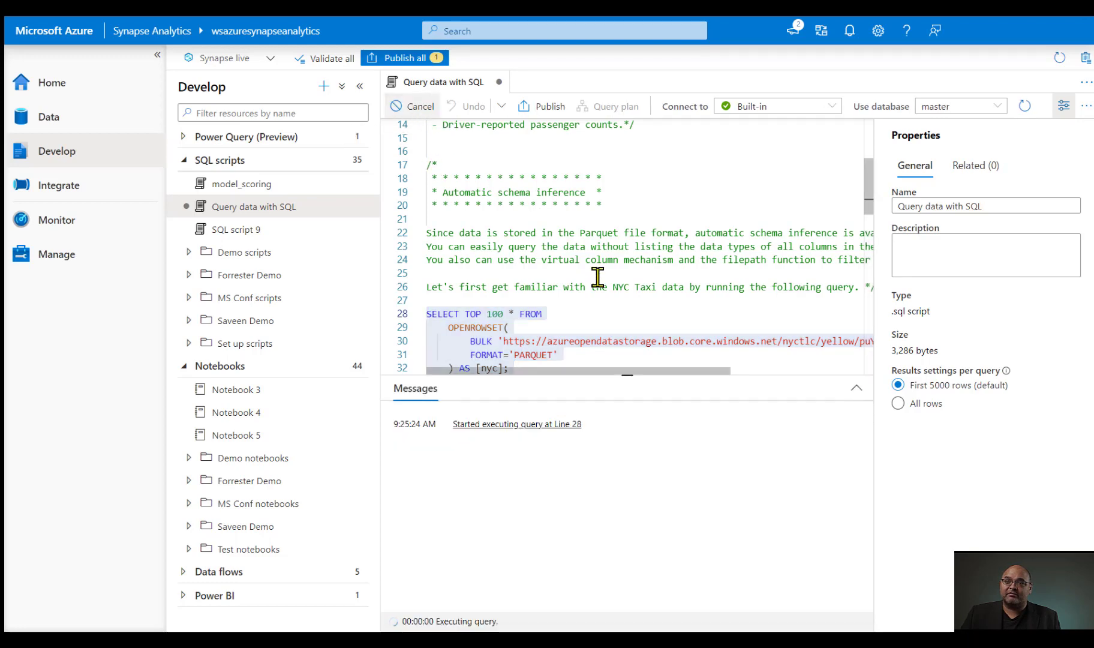
Collapse the resource list, hide the script properties and enlarge the query results area
click(360, 86)
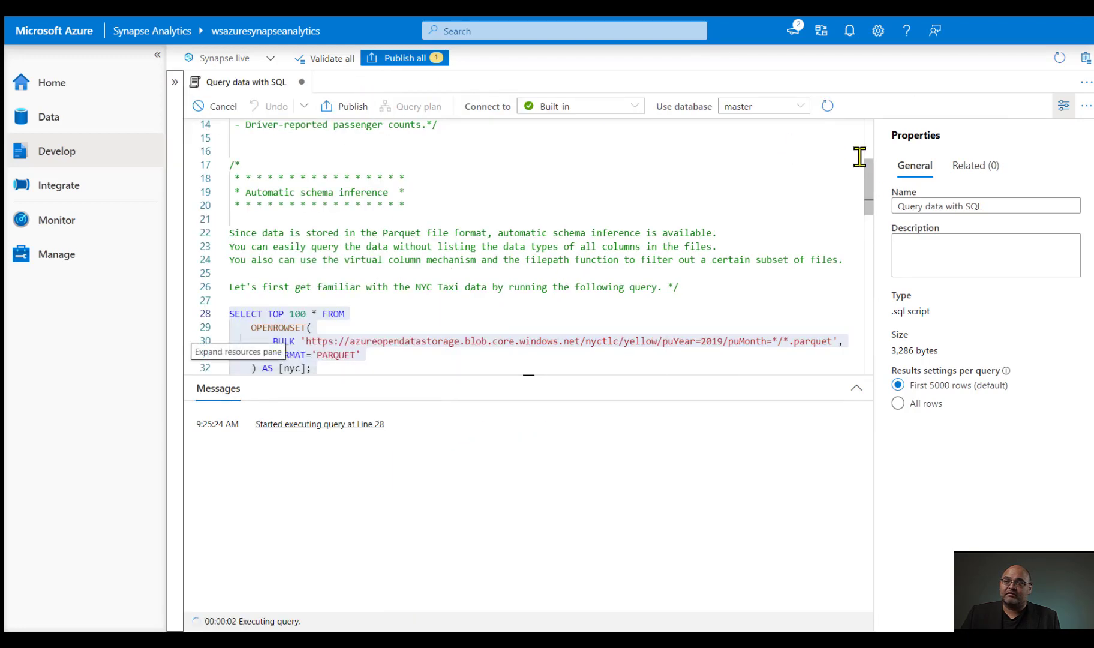
click(1062, 108)
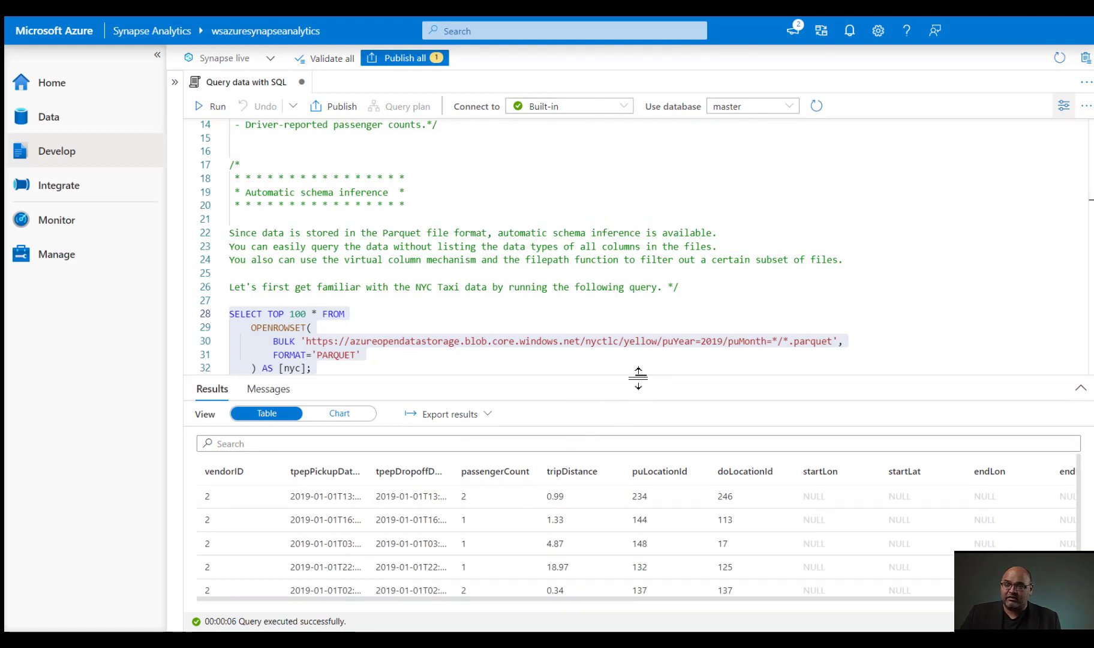
drag(639, 376, 639, 302)
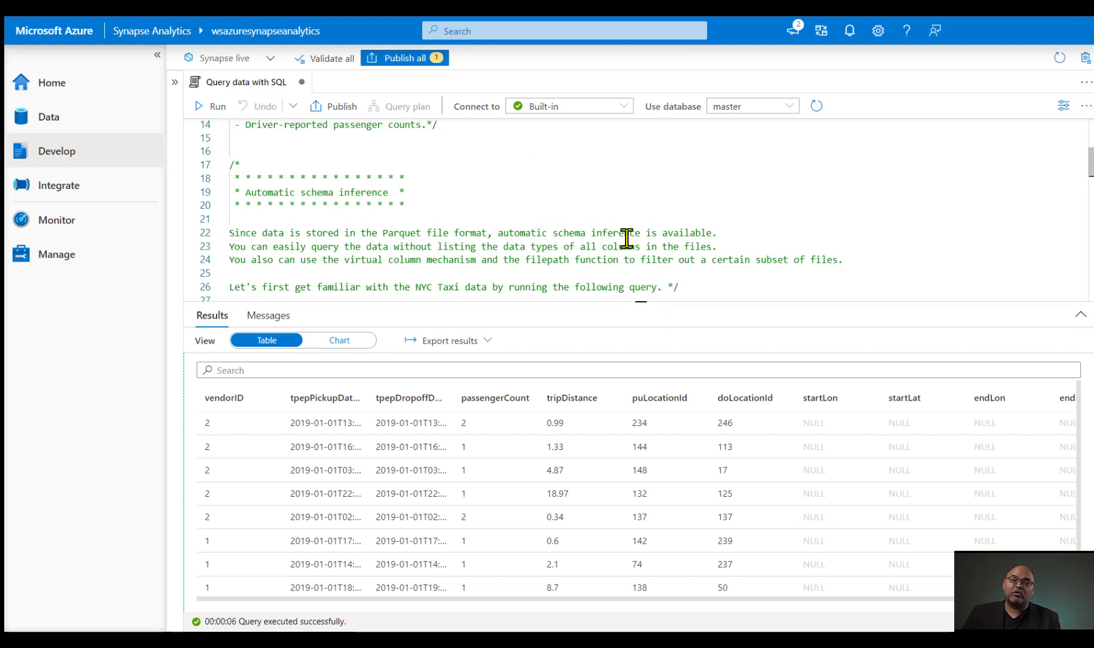
Highlight the Weather Data query and close the Query data with SQL script, discarding its changes
scroll(396, 192, down, 6)
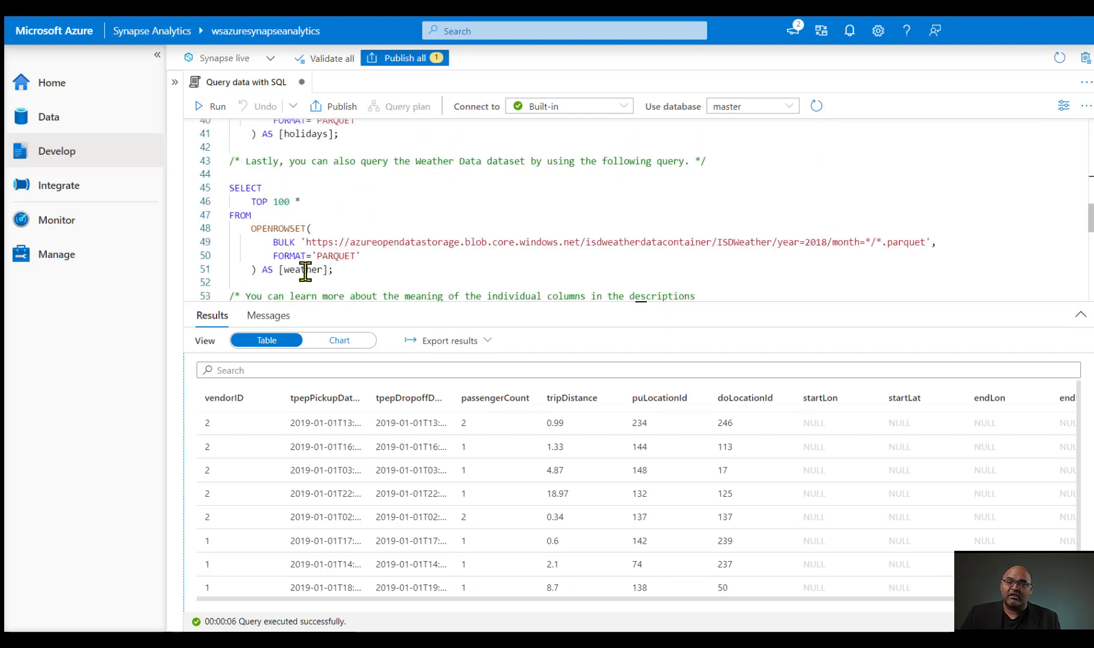
drag(305, 269, 231, 188)
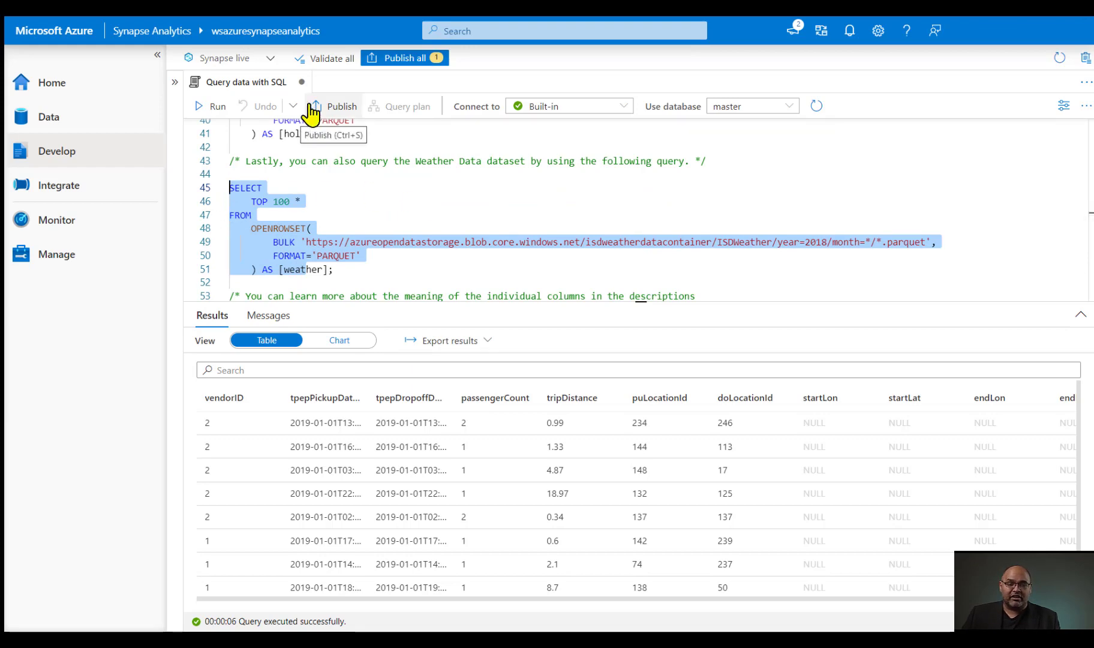
click(302, 81)
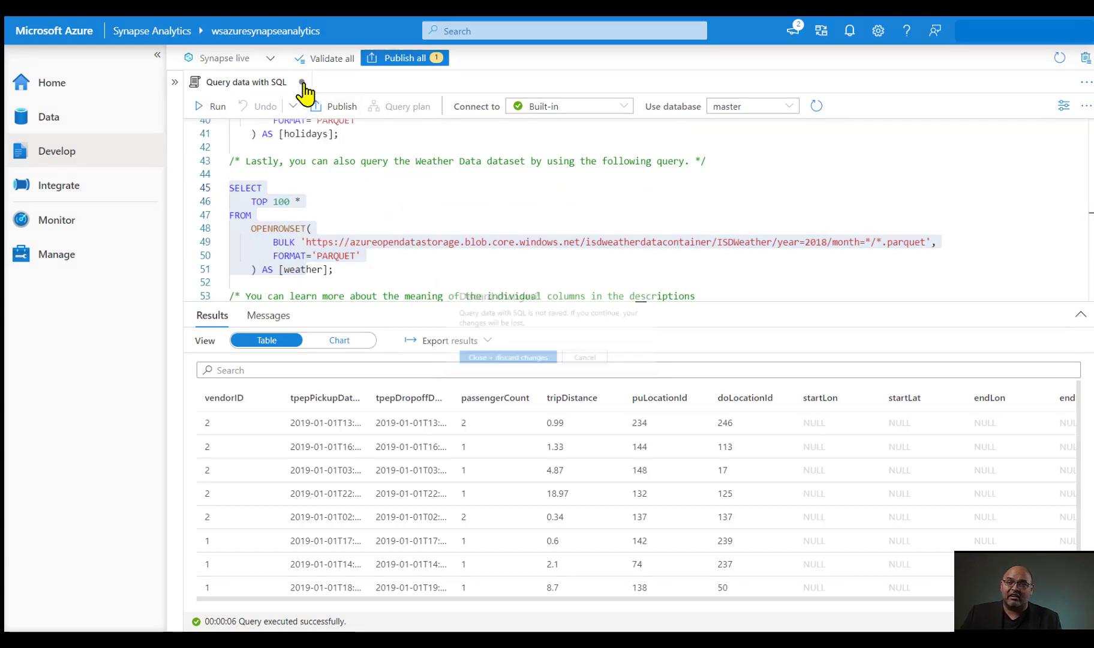
click(508, 367)
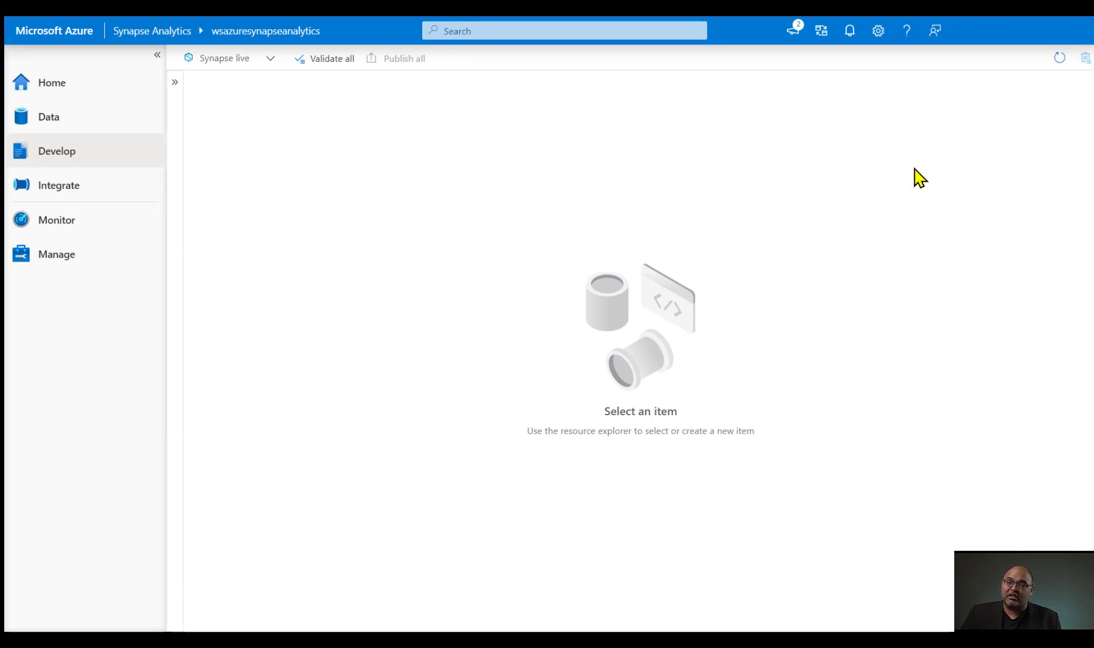
Add the Bing COVID-19 Data sample dataset to the workspace from the Knowledge center gallery
click(907, 33)
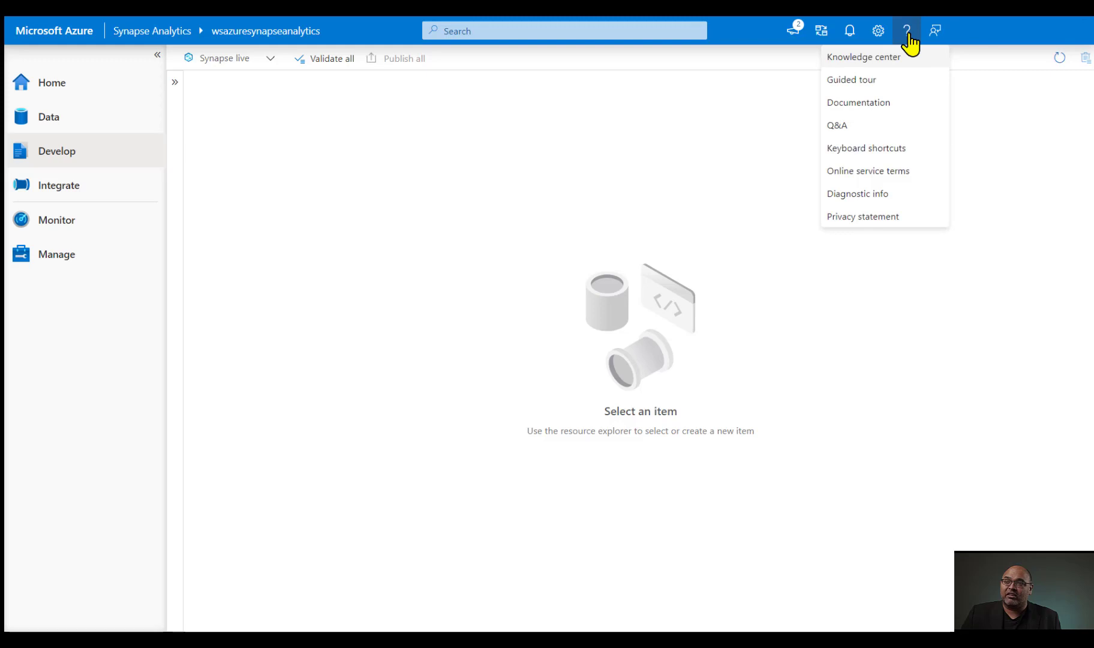
click(892, 63)
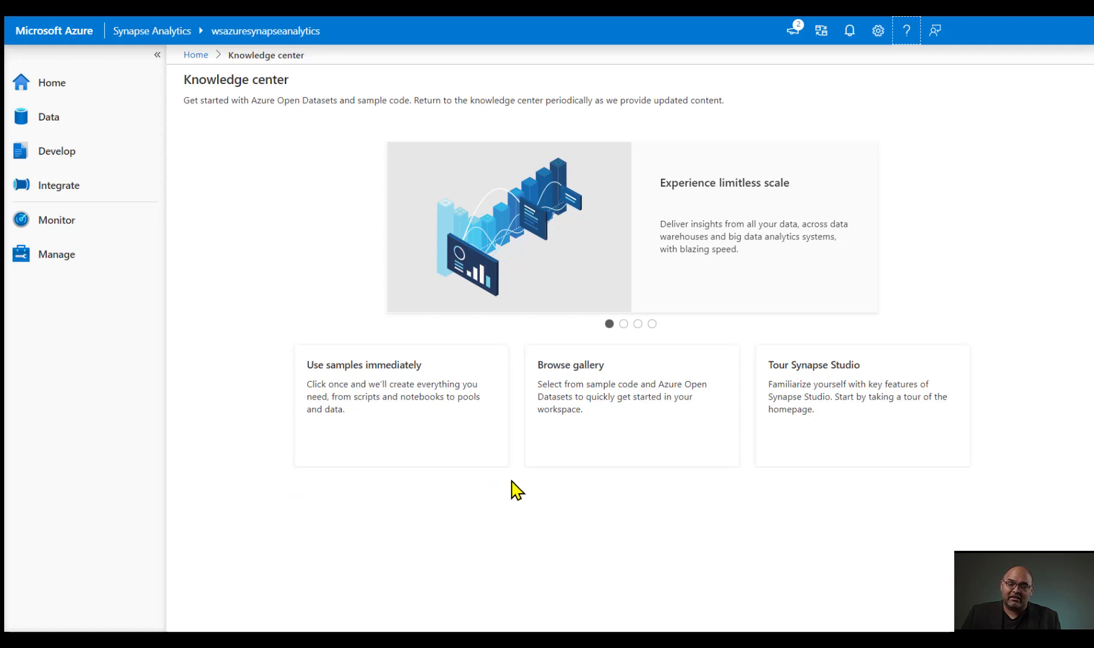
click(630, 433)
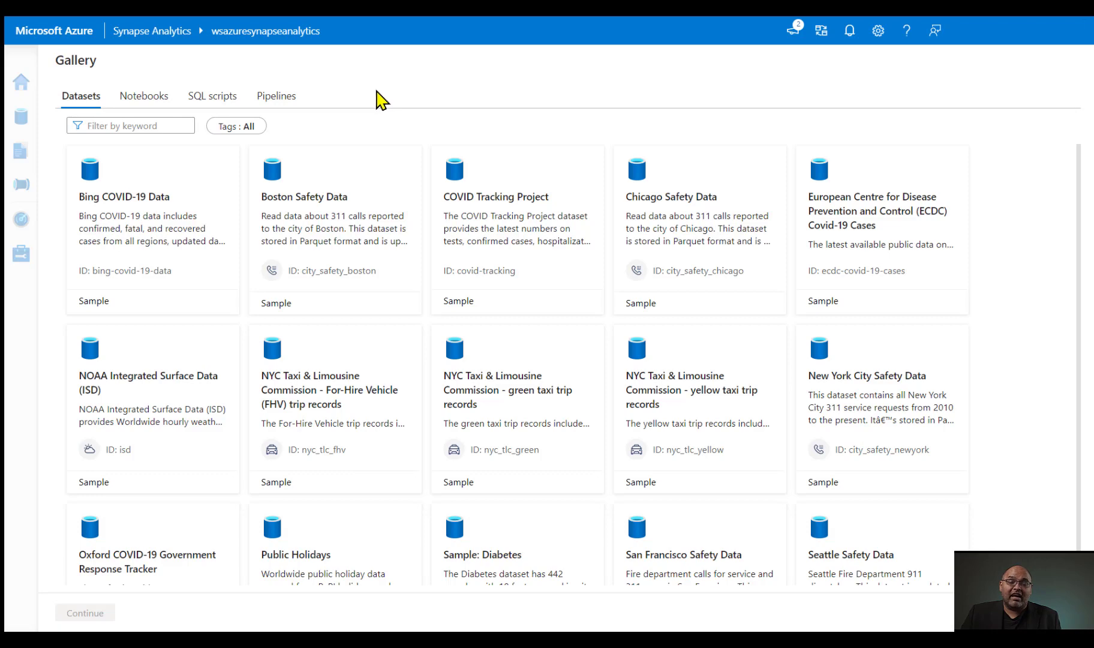
click(144, 232)
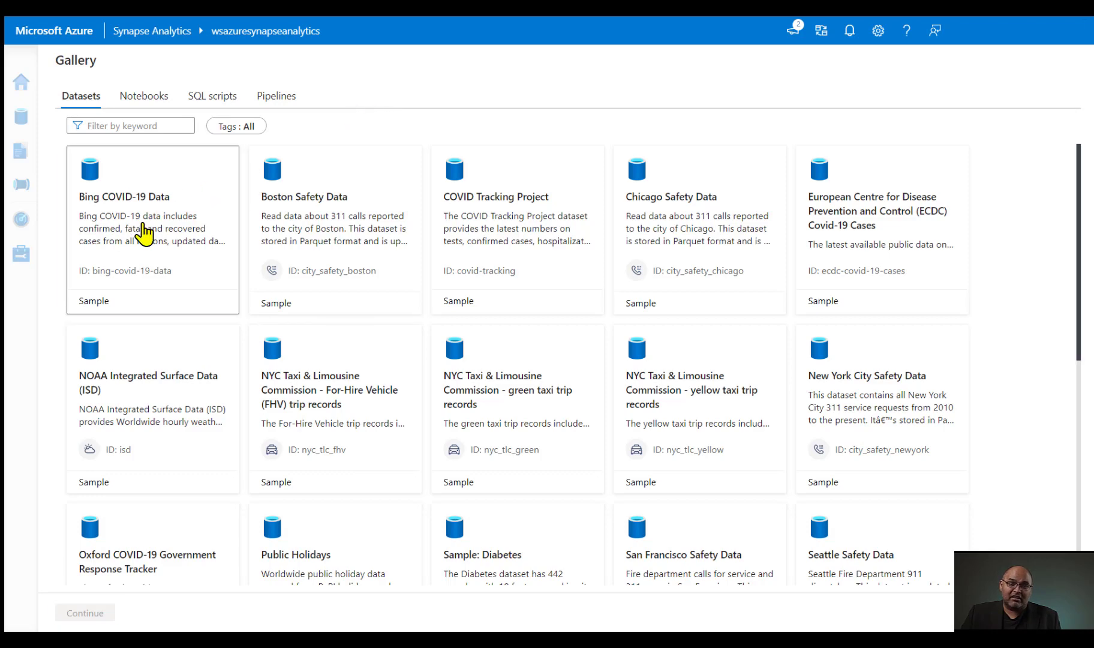
click(86, 613)
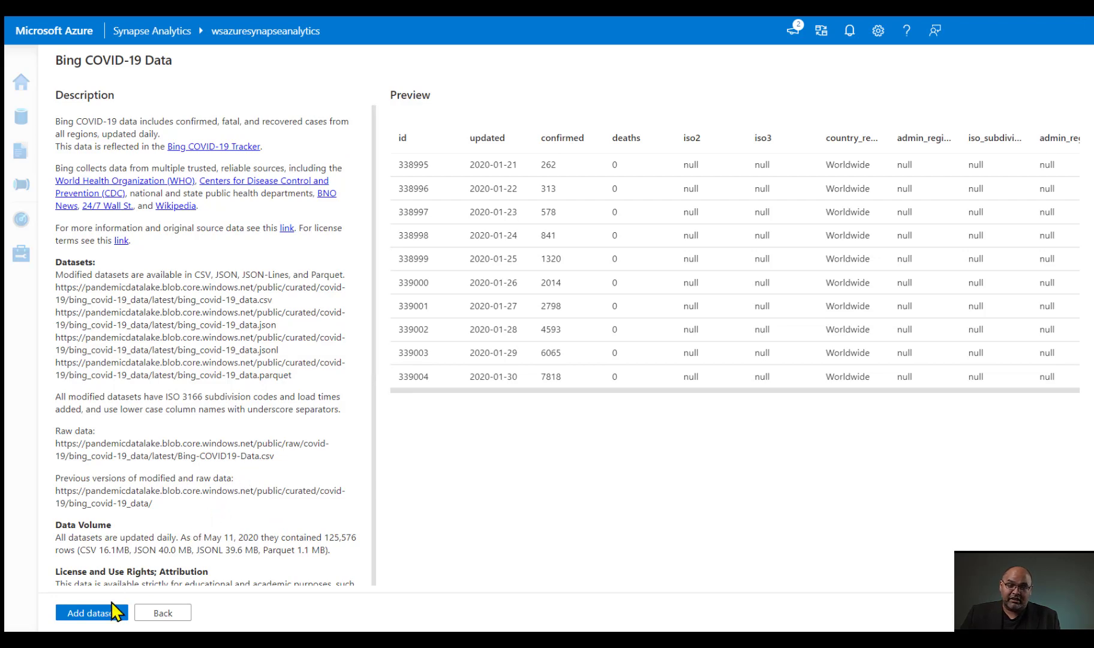
click(91, 612)
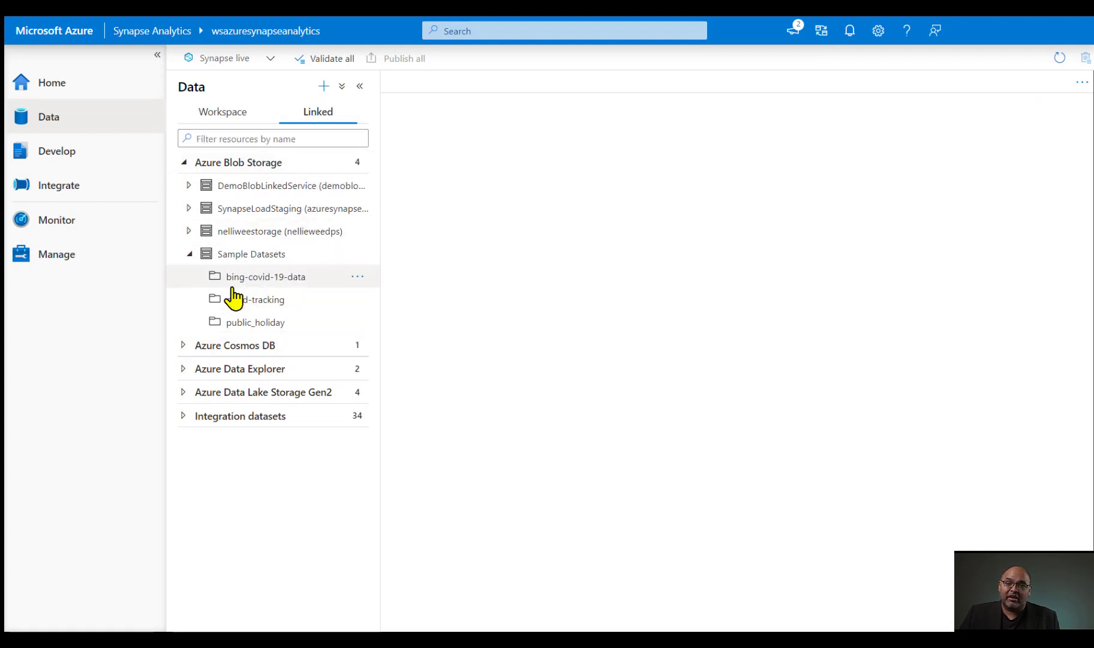
Examine the SQL script and notebook actions available for the bing-covid-19-data dataset
click(358, 277)
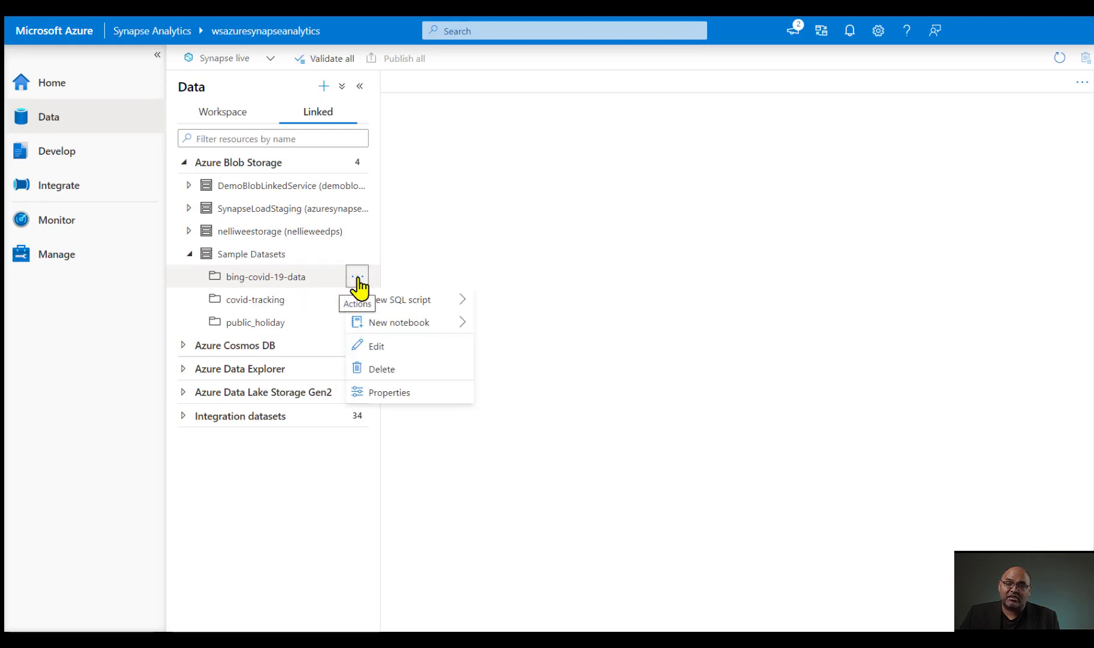
mouse_move(450, 309)
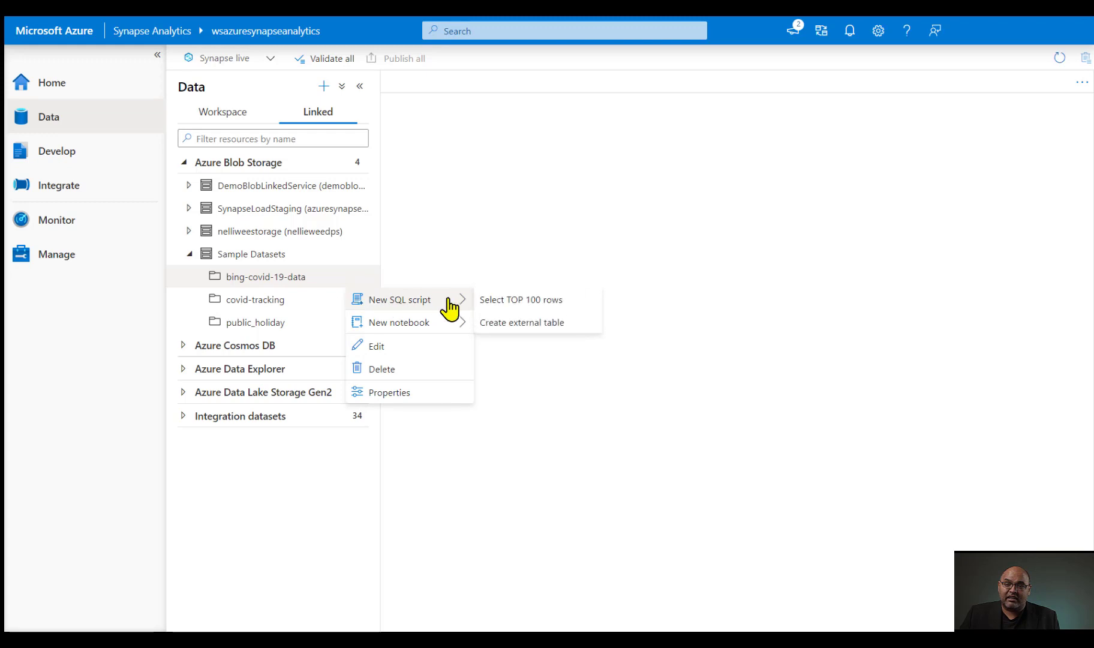
mouse_move(445, 331)
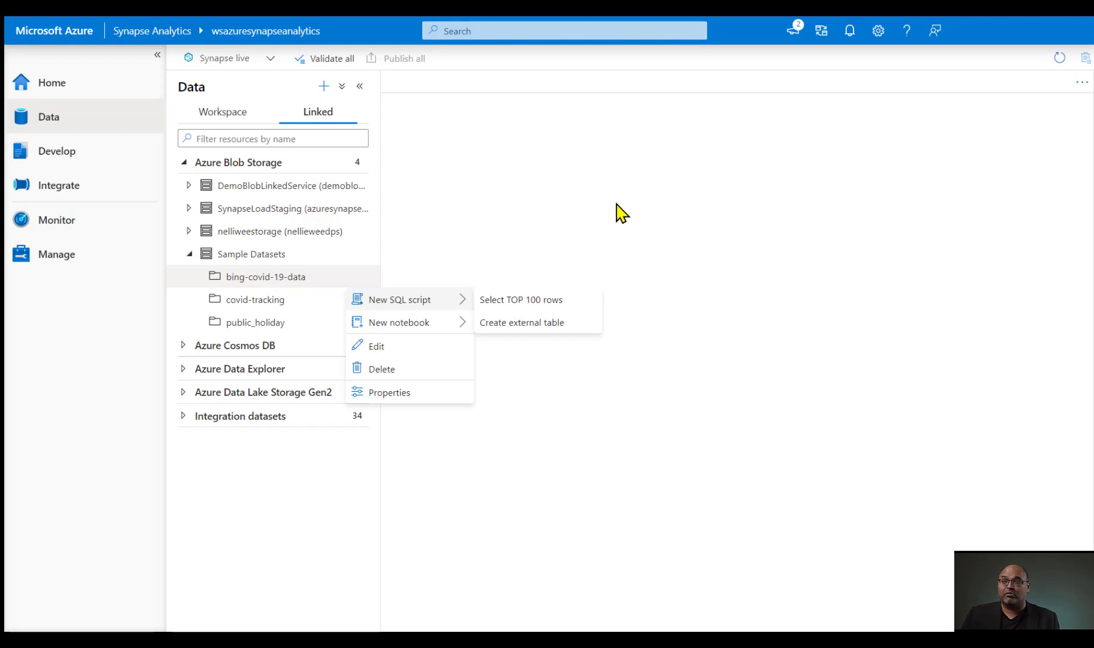
click(662, 202)
Reopen the Knowledge center gallery and show its sample notebooks
click(907, 31)
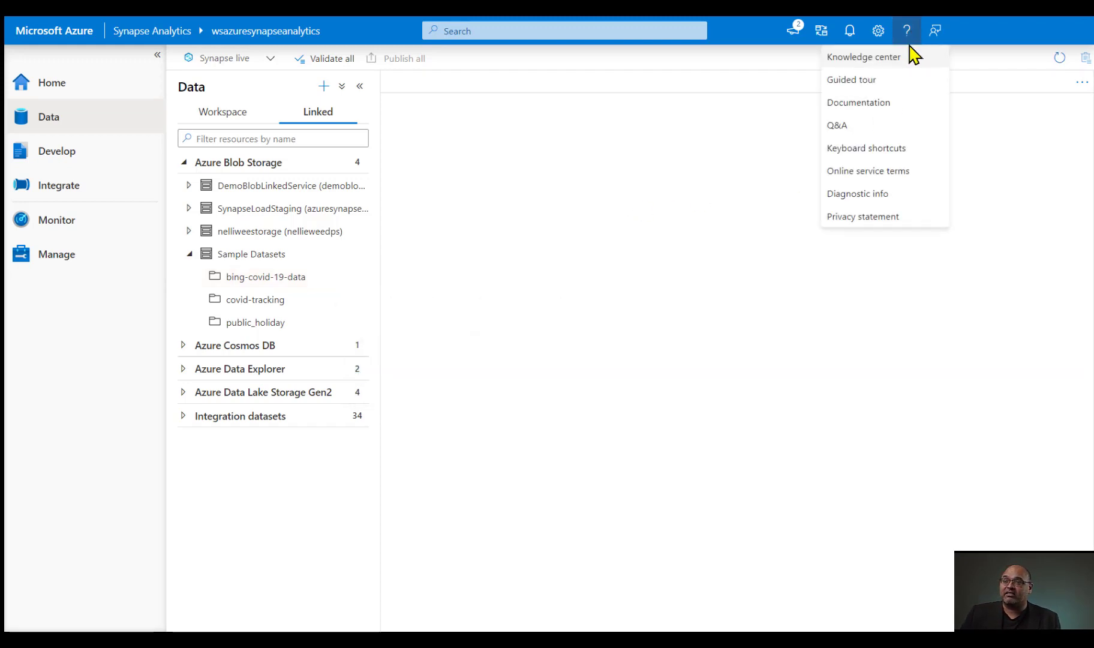
click(891, 58)
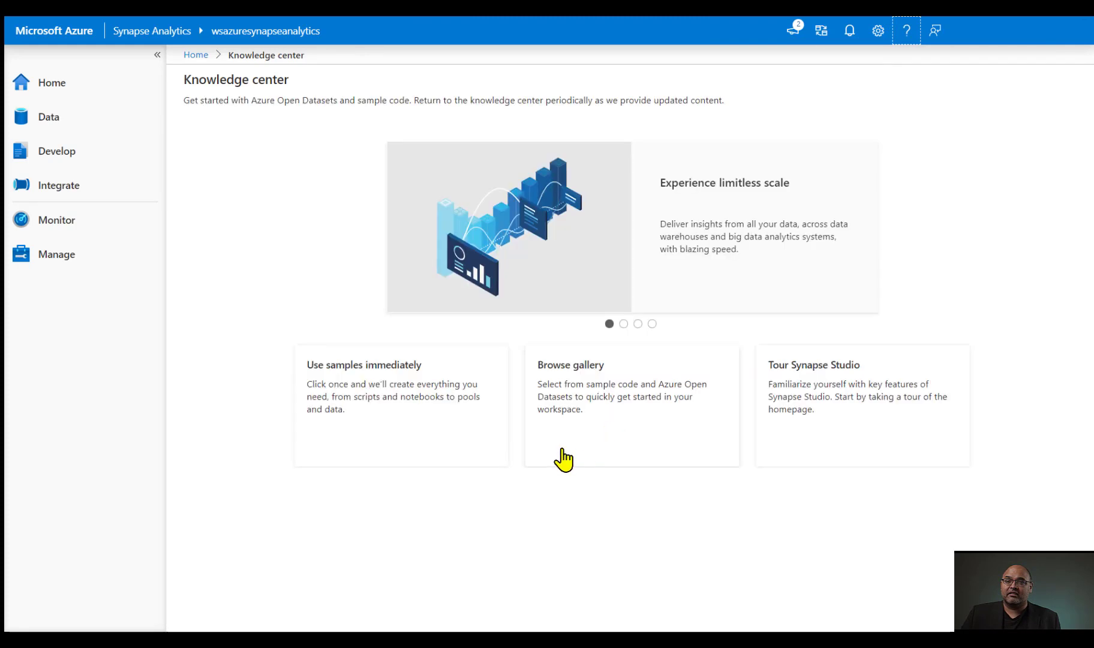
click(629, 409)
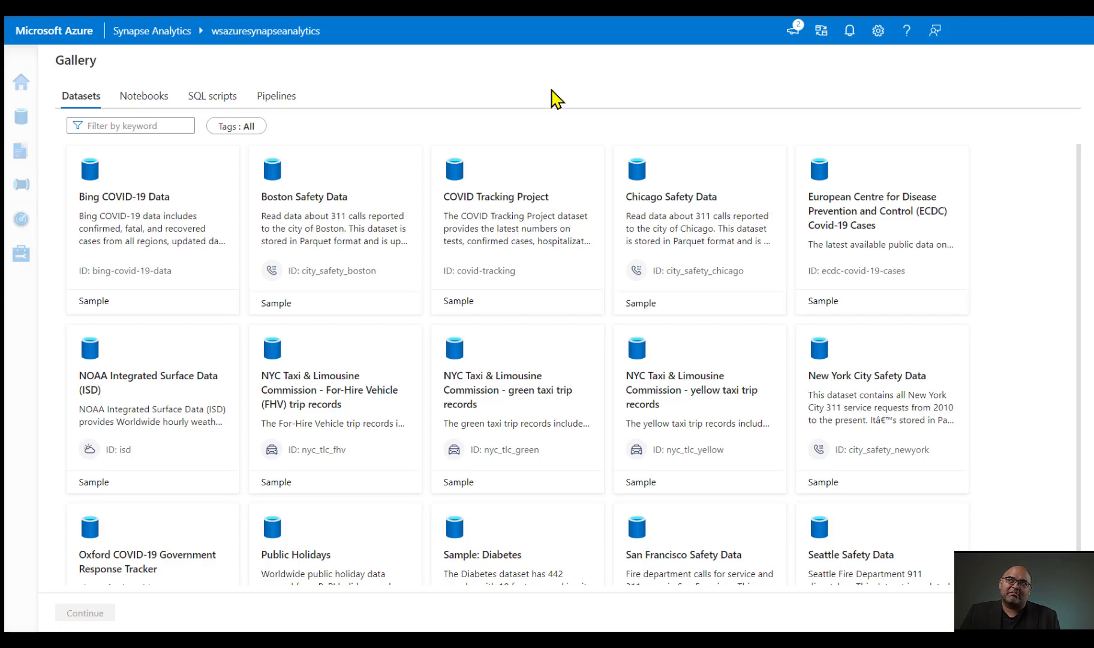
click(151, 101)
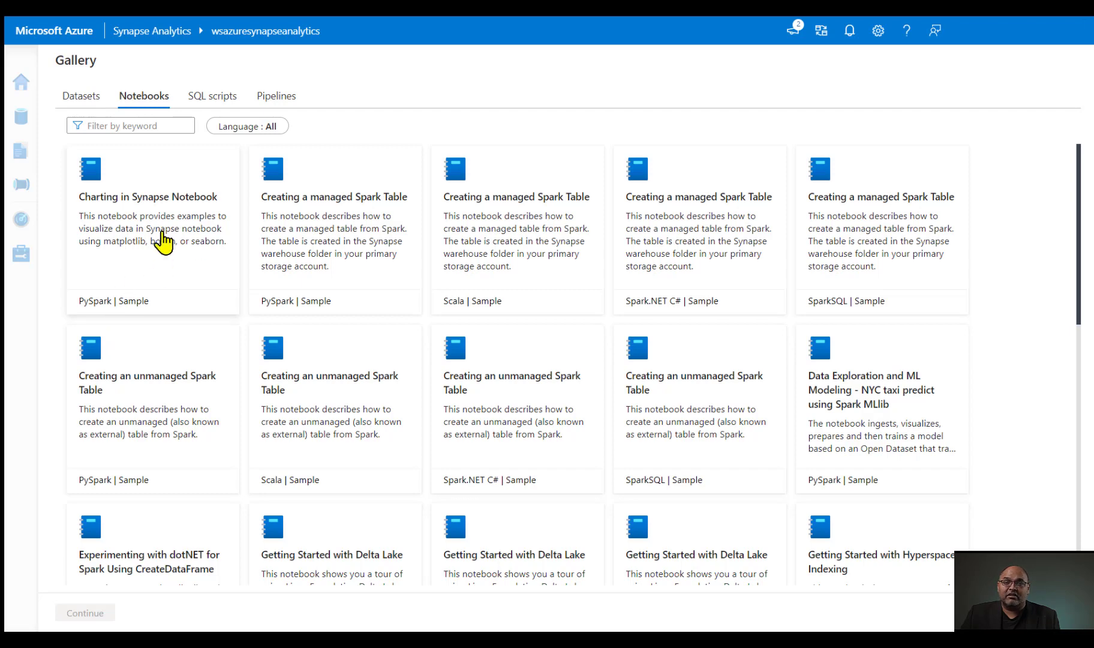
Open the Charting in Synapse Notebook sample and attach it to the analytics1 Spark pool
click(163, 244)
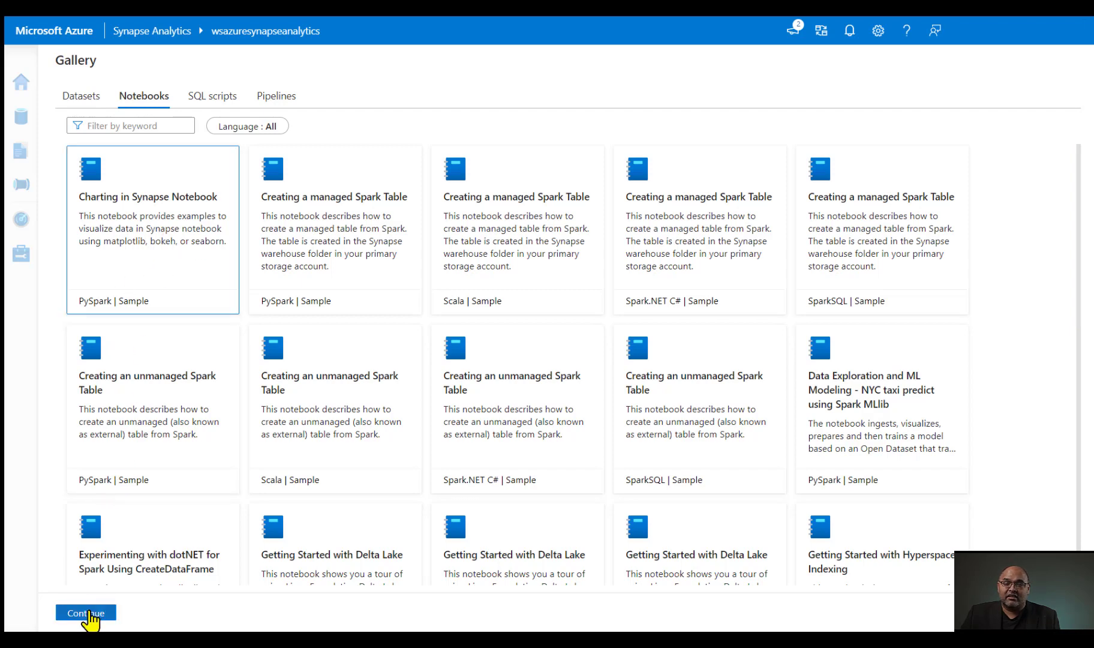
click(87, 612)
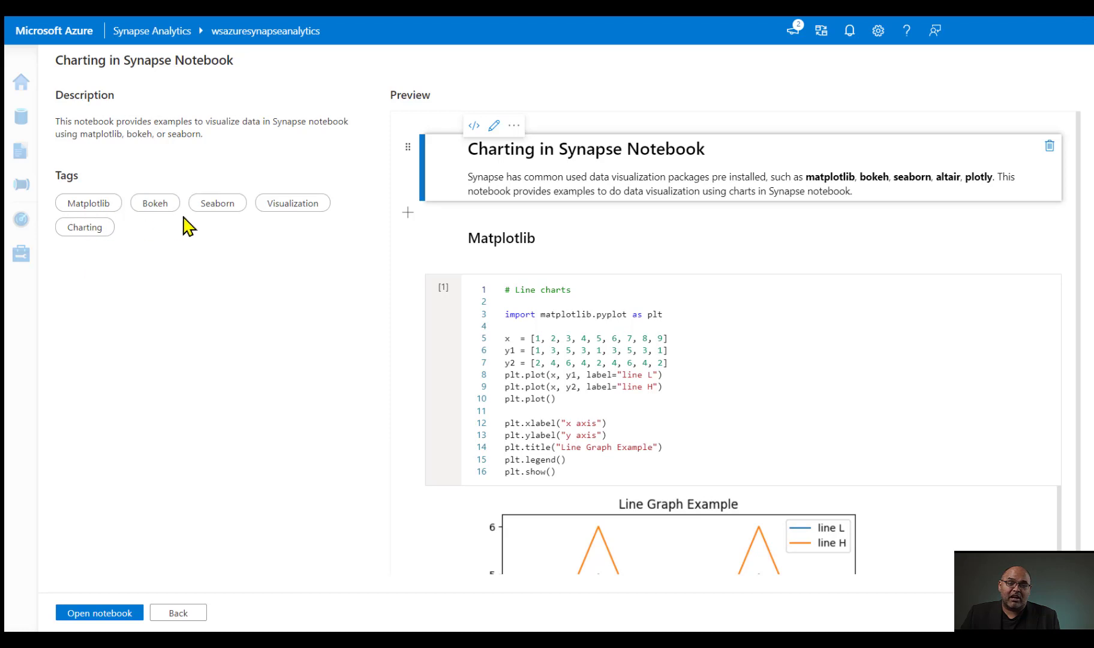
click(108, 612)
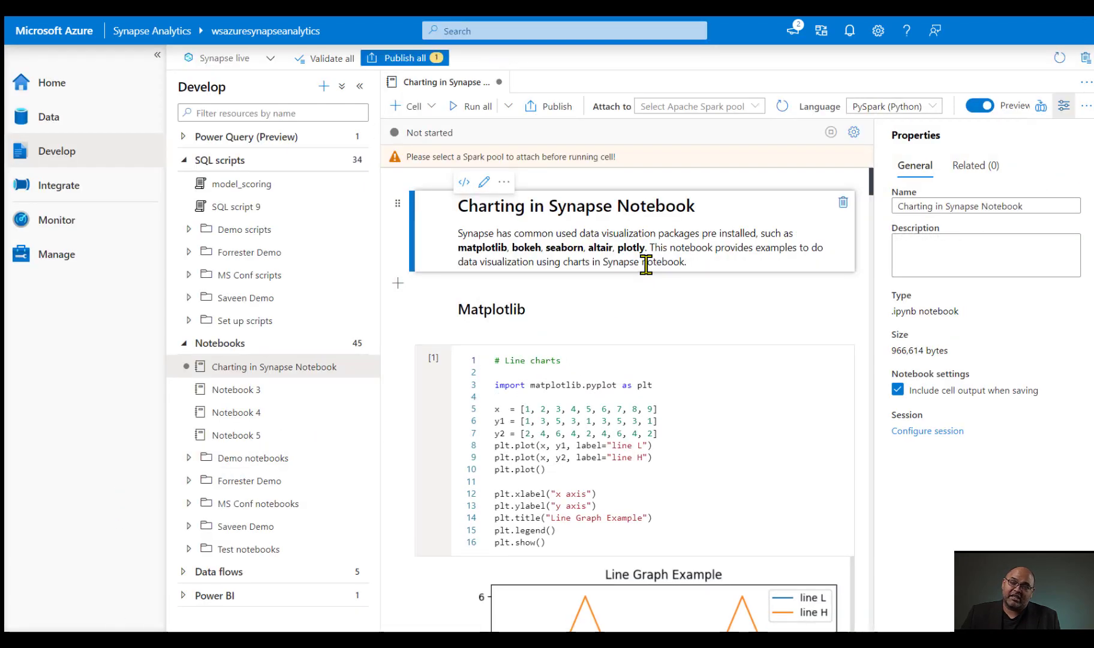
click(710, 114)
click(703, 127)
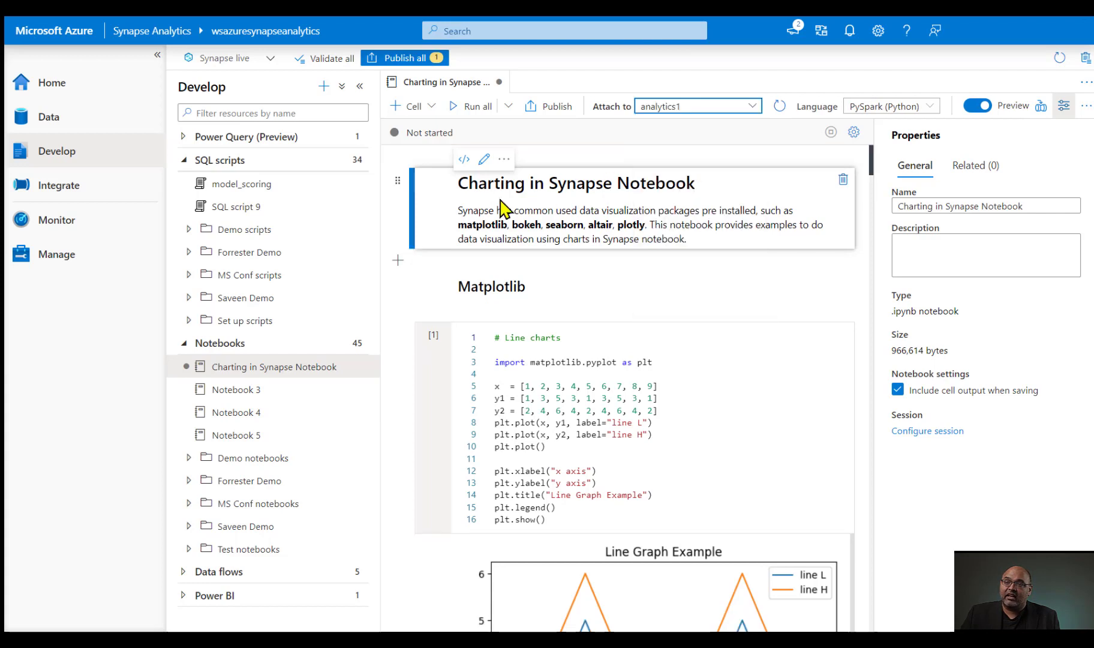